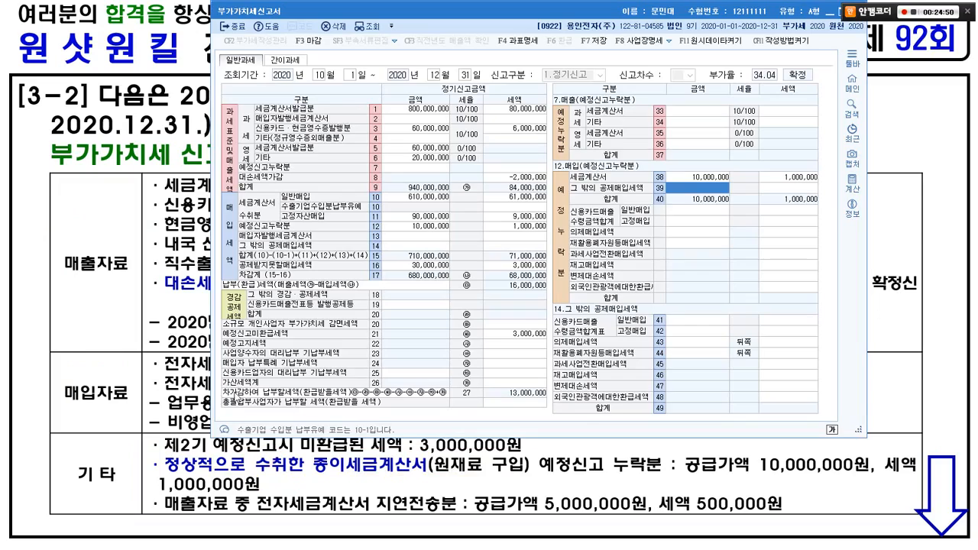
# Open the penalty tax breakdown (25.가산세명세) for 가산세액계, line 26 of the VAT return.
pyautogui.click(520, 348)
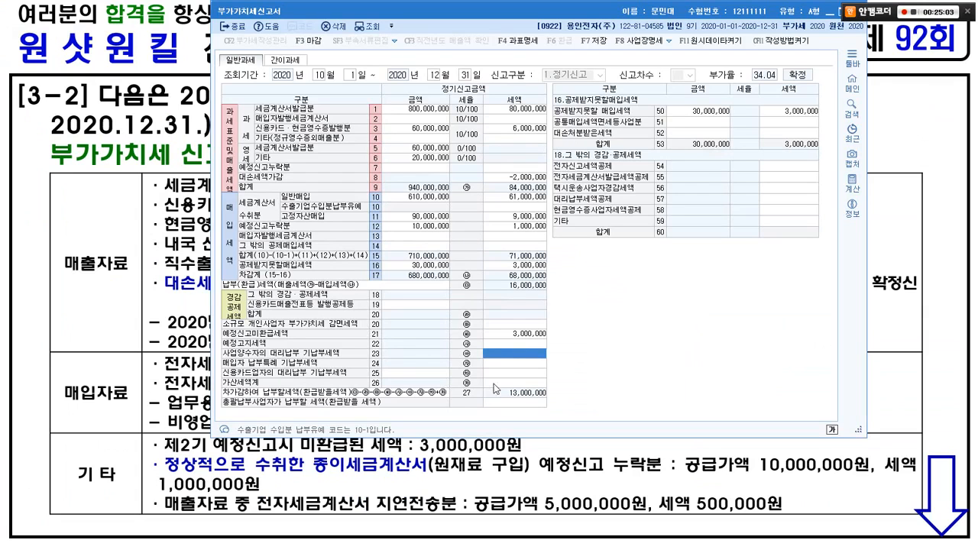
pyautogui.click(493, 383)
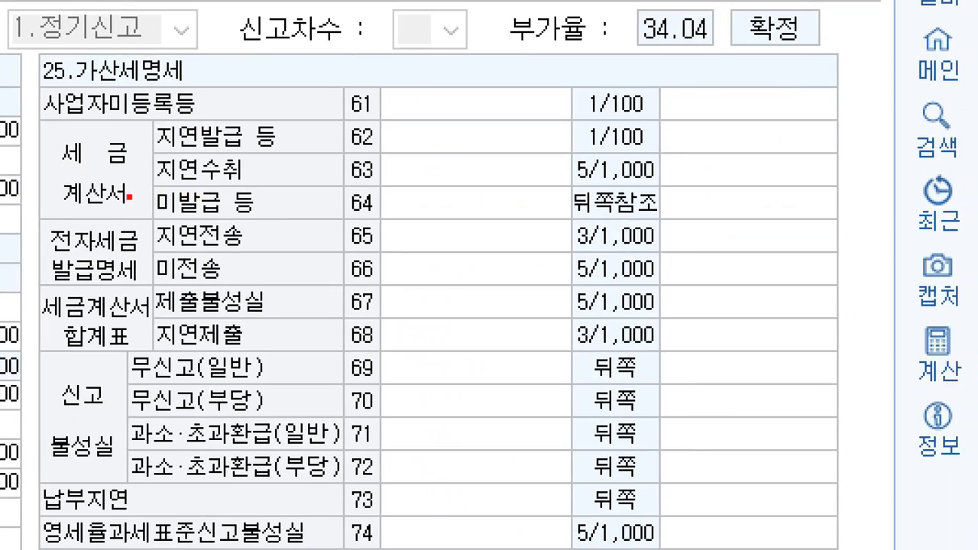
# Examine the 세금계산서 penalty rows, comparing 지연발급 등 (62) with 미발급 등 (64) and their rates.
pyautogui.moveTo(221, 242); pyautogui.dragTo(111, 251)
pyautogui.moveTo(23, 210)
pyautogui.mouseDown()
pyautogui.moveTo(82, 107)
pyautogui.moveTo(115, 187)
pyautogui.moveTo(817, 231)
pyautogui.mouseUp()
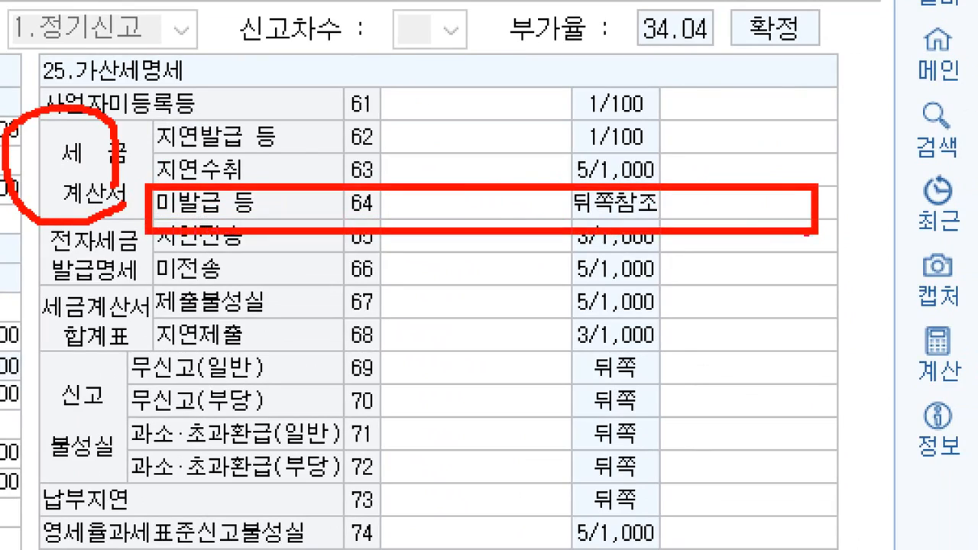
pyautogui.moveTo(131, 105)
pyautogui.mouseDown()
pyautogui.moveTo(360, 161)
pyautogui.moveTo(797, 161)
pyautogui.moveTo(827, 136)
pyautogui.moveTo(857, 210)
pyautogui.moveTo(879, 217)
pyautogui.mouseUp()
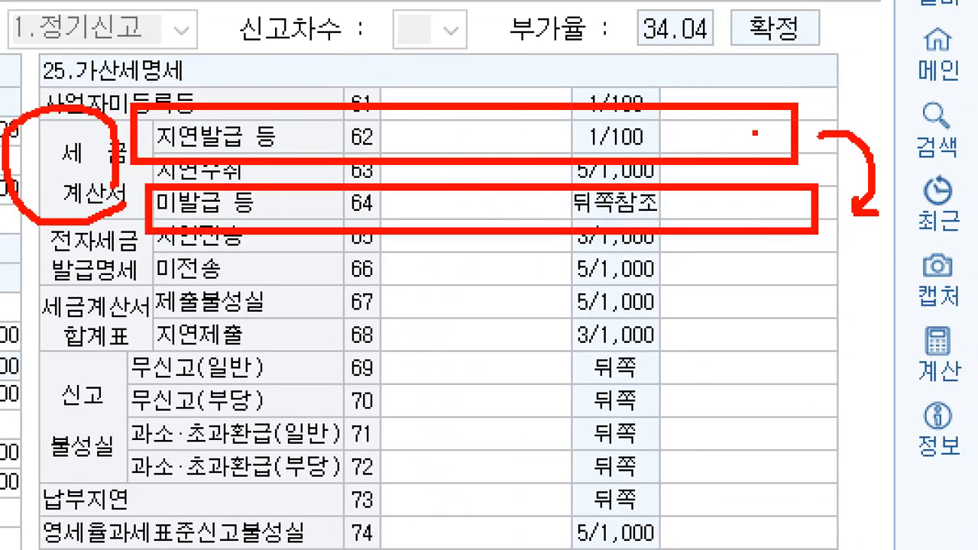
pyautogui.moveTo(757, 134)
pyautogui.mouseDown()
pyautogui.moveTo(730, 122)
pyautogui.moveTo(757, 141)
pyautogui.moveTo(746, 144)
pyautogui.mouseUp()
pyautogui.moveTo(486, 222)
pyautogui.mouseDown()
pyautogui.moveTo(459, 197)
pyautogui.moveTo(488, 216)
pyautogui.mouseUp()
pyautogui.moveTo(497, 158)
pyautogui.mouseDown()
pyautogui.moveTo(481, 152)
pyautogui.moveTo(504, 142)
pyautogui.mouseUp()
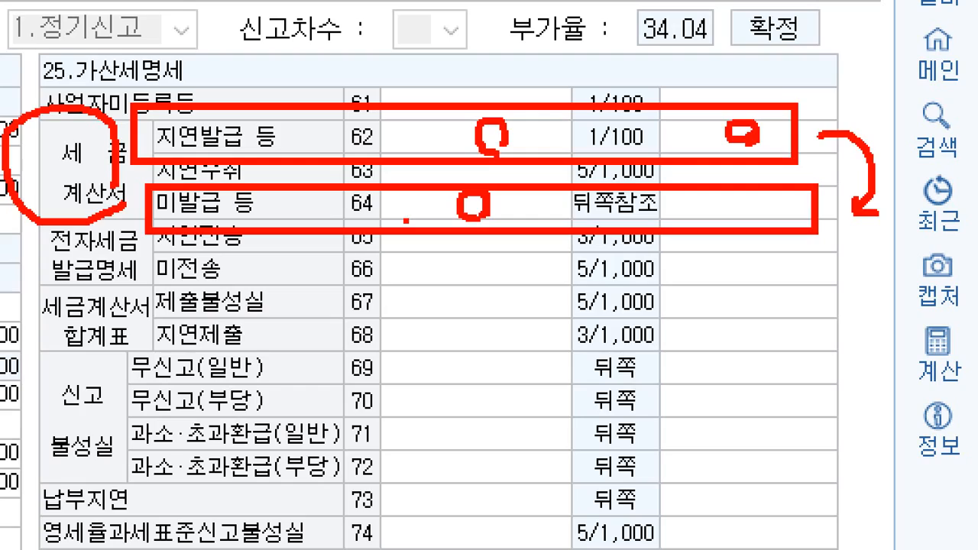
pyautogui.moveTo(394, 221)
pyautogui.mouseDown()
pyautogui.moveTo(366, 214)
pyautogui.moveTo(474, 353)
pyautogui.mouseUp()
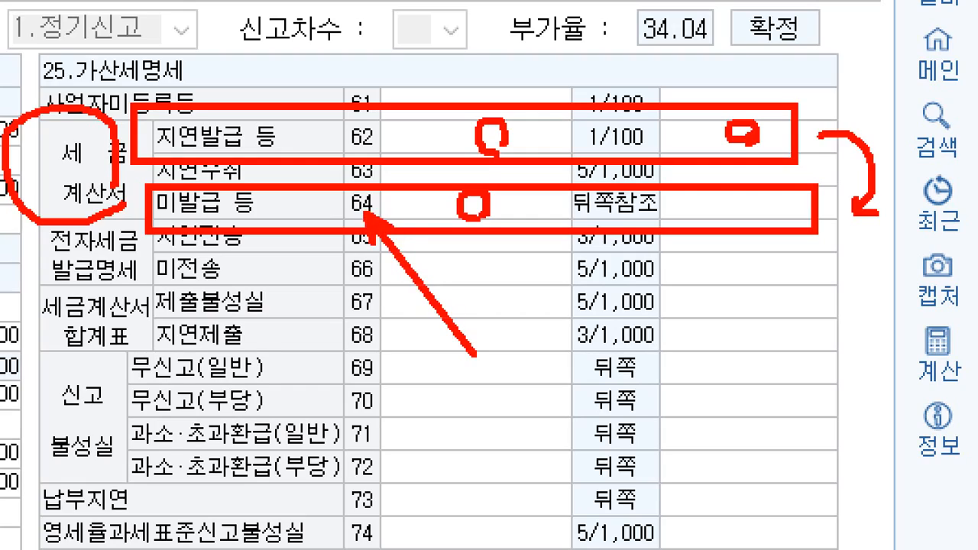
pyautogui.moveTo(356, 244)
pyautogui.mouseDown()
pyautogui.moveTo(386, 193)
pyautogui.moveTo(382, 227)
pyautogui.mouseUp()
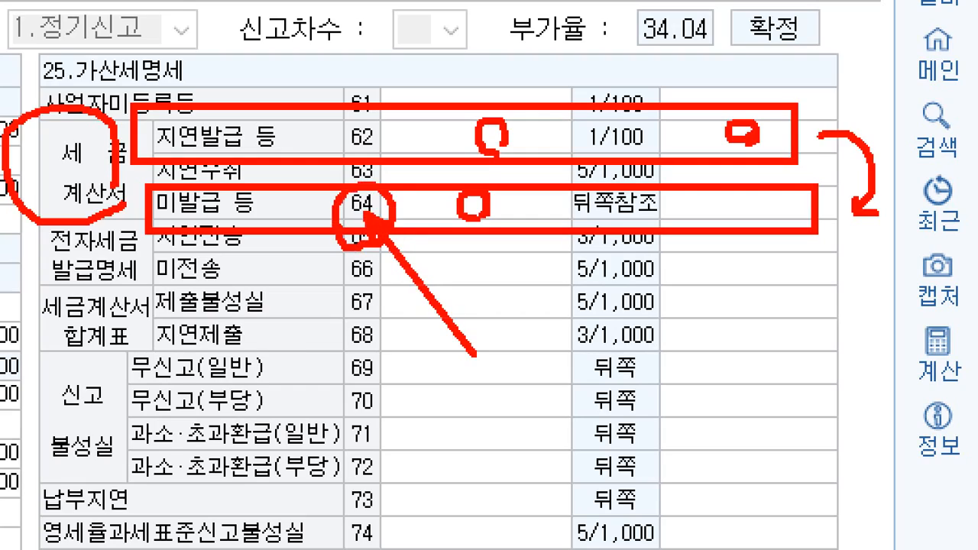
pyautogui.press('Escape')
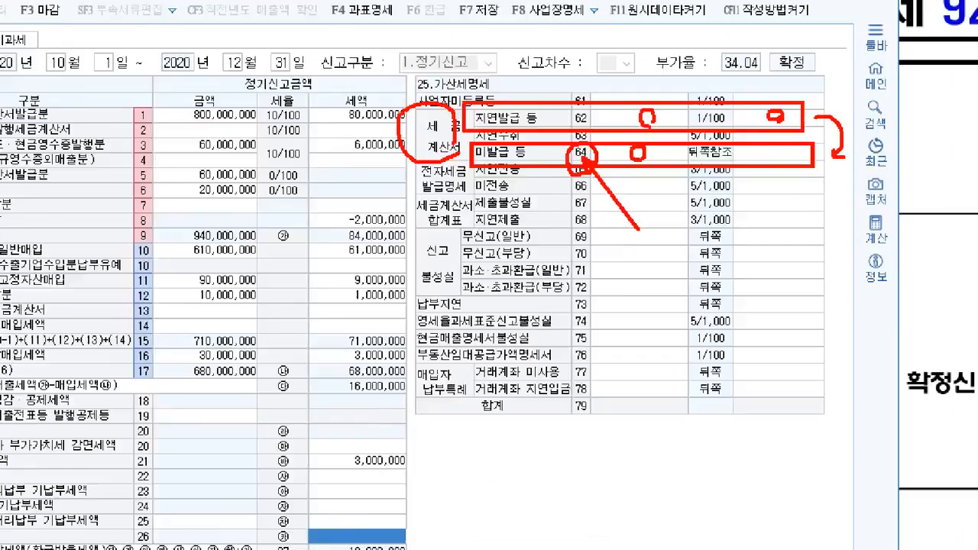
pyautogui.hotkey('ctrl', '1')
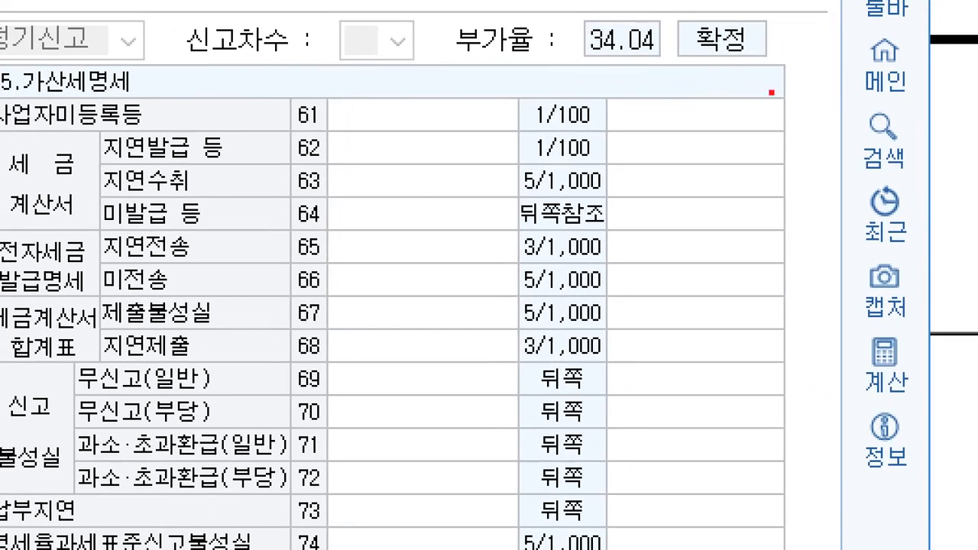
pyautogui.moveTo(81, 137); pyautogui.dragTo(625, 168)
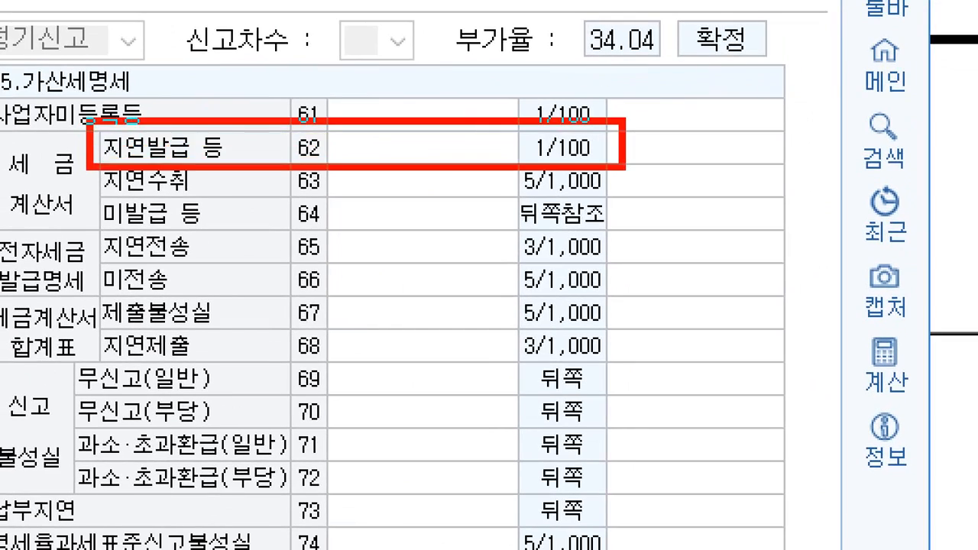
pyautogui.moveTo(70, 193); pyautogui.dragTo(644, 241)
pyautogui.moveTo(326, 249)
pyautogui.mouseDown()
pyautogui.moveTo(304, 186)
pyautogui.moveTo(329, 243)
pyautogui.mouseUp()
pyautogui.moveTo(306, 162)
pyautogui.mouseDown()
pyautogui.moveTo(308, 116)
pyautogui.moveTo(327, 151)
pyautogui.mouseUp()
pyautogui.moveTo(298, 295); pyautogui.dragTo(239, 224)
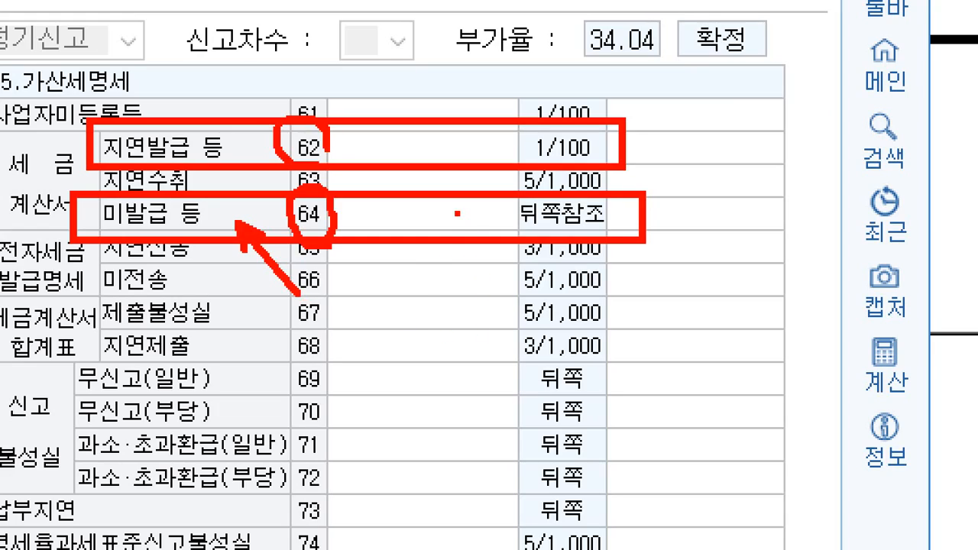
pyautogui.moveTo(458, 216); pyautogui.dragTo(382, 365)
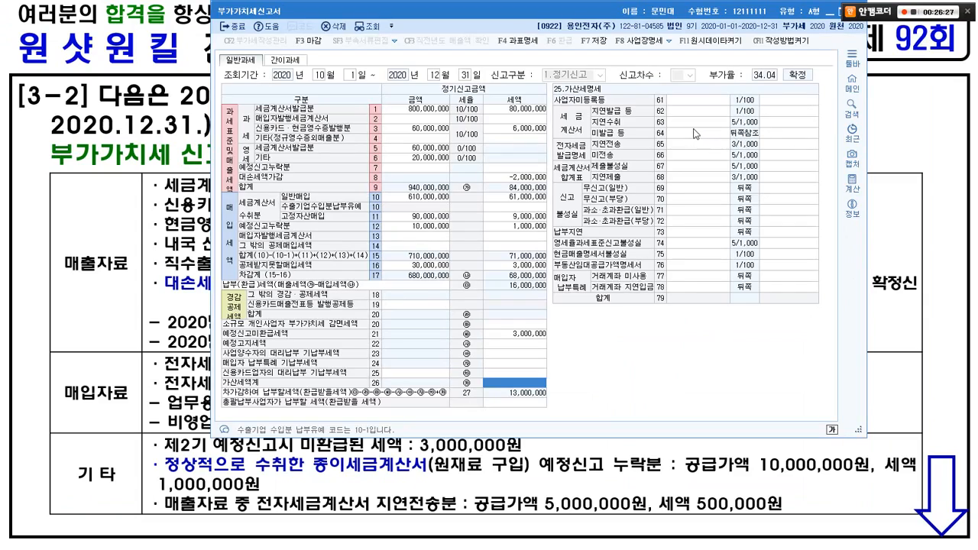
# Enter 10,000,000 as the amount for 미발급 등 (row 64) in the penalty breakdown.
pyautogui.click(414, 218)
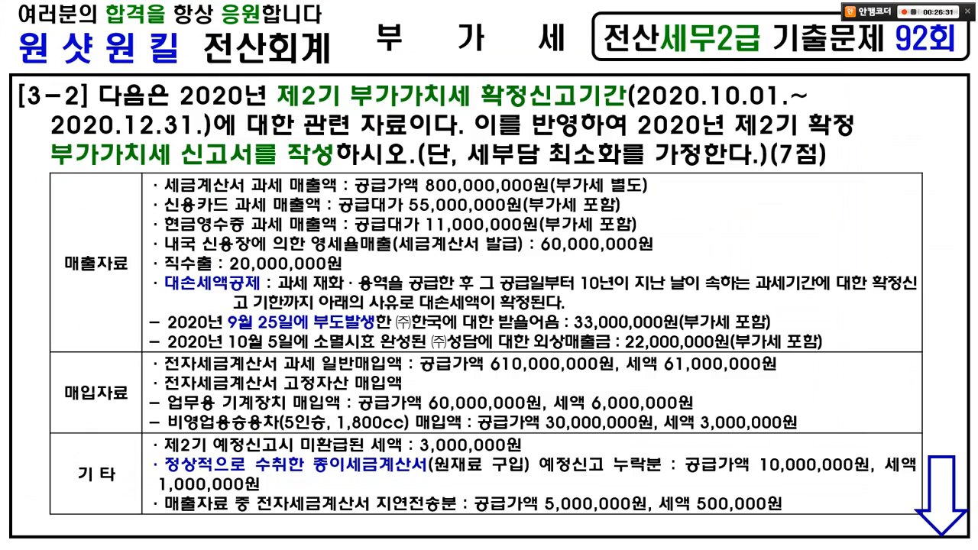
pyautogui.hotkey('alt', 'Tab')
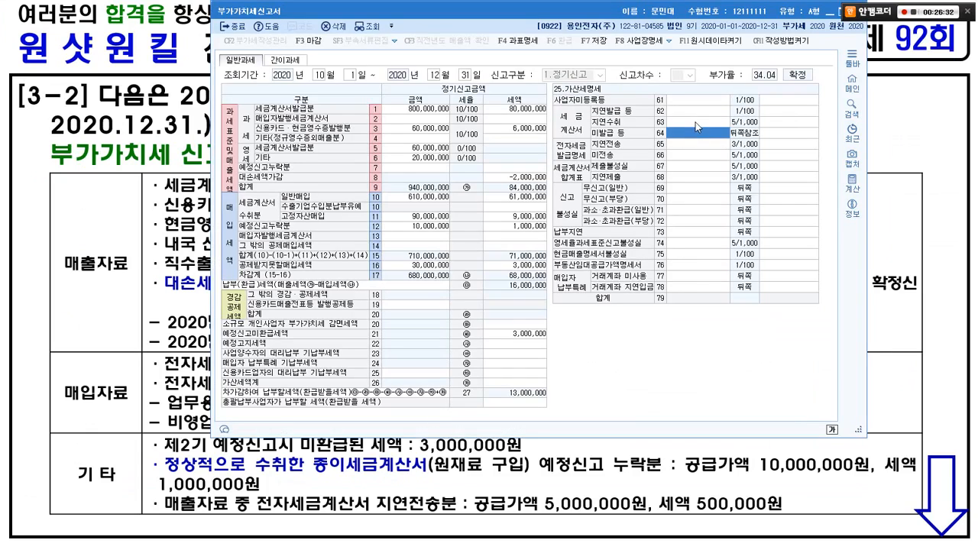
pyautogui.write('10,')
pyautogui.write('000,000')
pyautogui.press('Return')
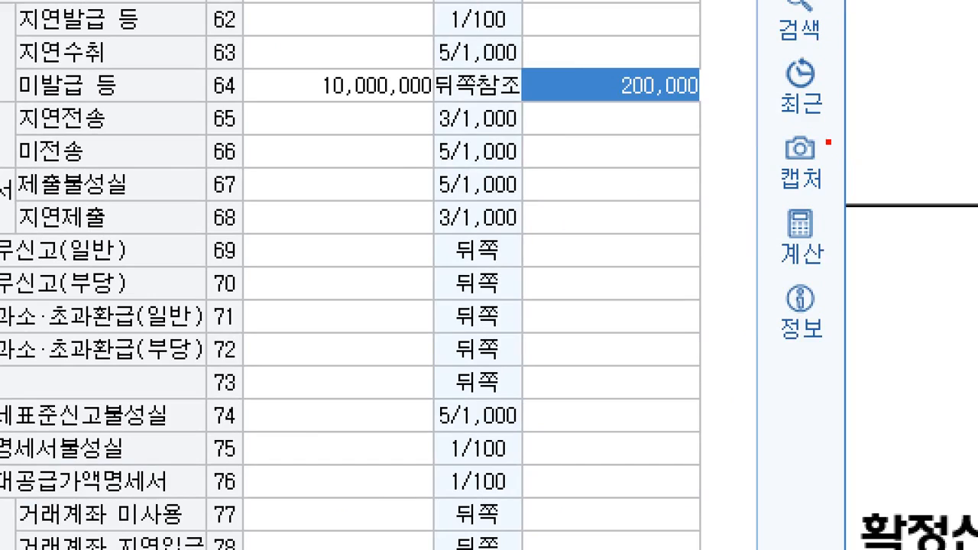
# Set the penalty tax for 미발급 등 (row 64) to 100,000, applying the 1% rate.
pyautogui.moveTo(510, 50); pyautogui.dragTo(730, 128)
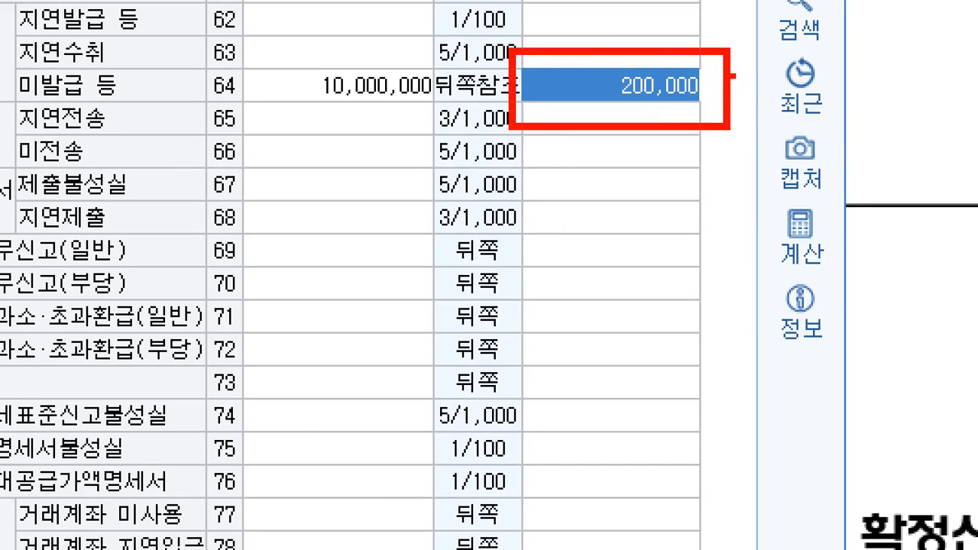
pyautogui.moveTo(733, 72); pyautogui.dragTo(791, 44)
pyautogui.moveTo(540, 182); pyautogui.dragTo(536, 248)
pyautogui.moveTo(622, 175)
pyautogui.mouseDown()
pyautogui.moveTo(591, 239)
pyautogui.moveTo(640, 243)
pyautogui.mouseUp()
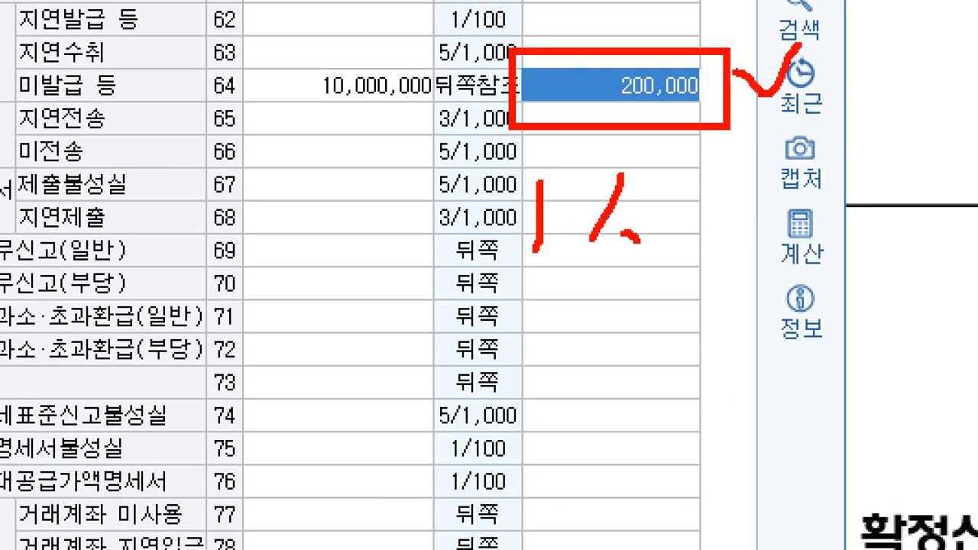
pyautogui.moveTo(573, 173); pyautogui.dragTo(594, 198)
pyautogui.press('Escape')
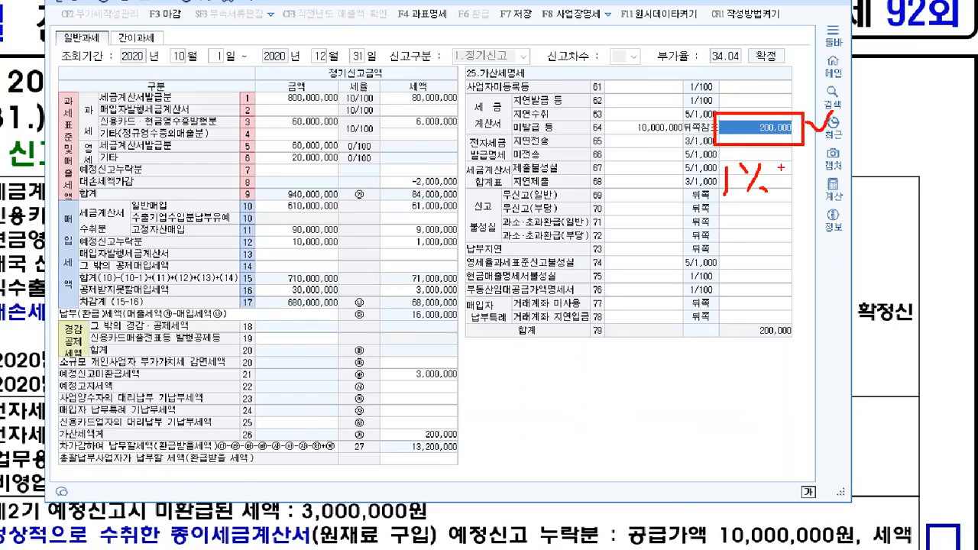
pyautogui.write('100000')
pyautogui.press('Return')
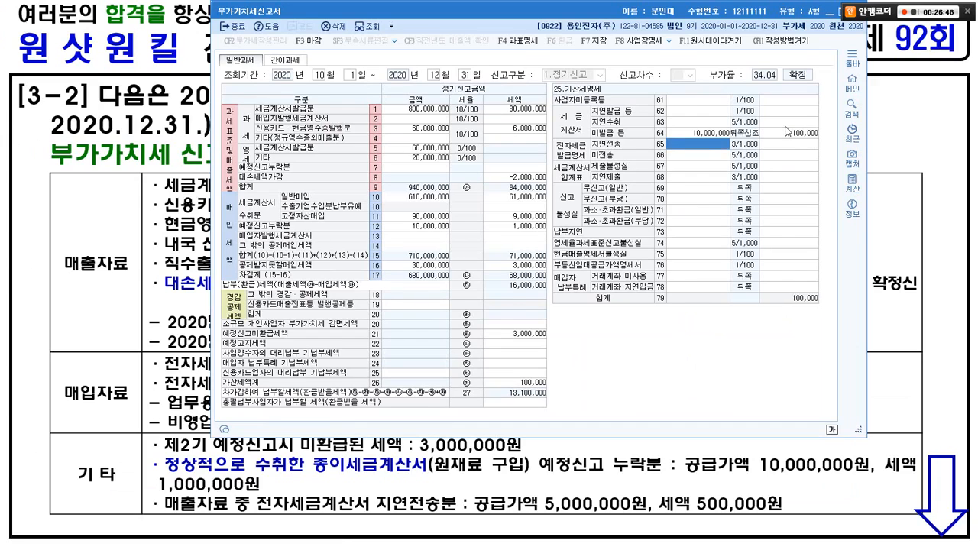
# Review the 미발급 등 (64) amount and penalty tax against the 지연발급 등 (62) row and its 1/100 rate.
pyautogui.hotkey('ctrl', '1')
pyautogui.click(791, 131)
pyautogui.moveTo(690, 108); pyautogui.dragTo(896, 170)
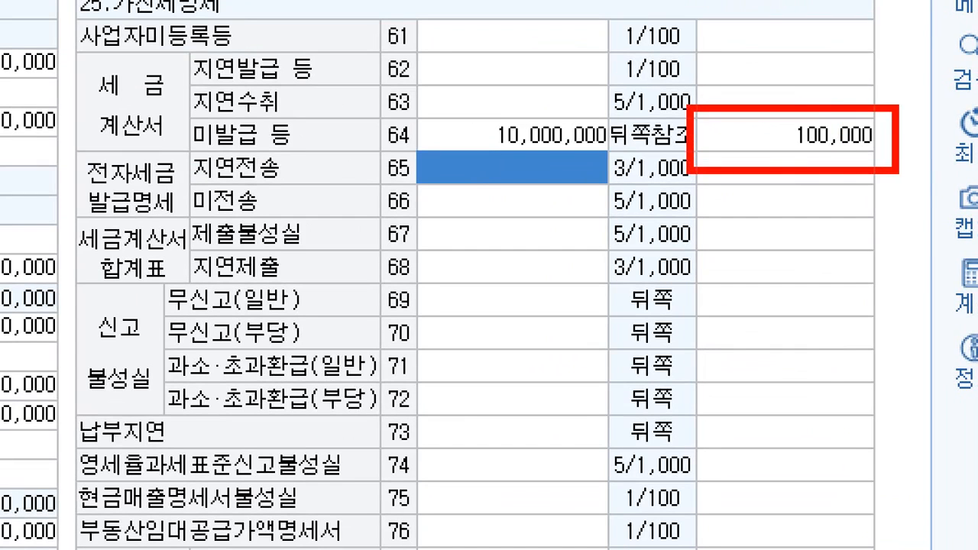
pyautogui.moveTo(486, 44)
pyautogui.mouseDown()
pyautogui.moveTo(526, 53)
pyautogui.moveTo(535, 26)
pyautogui.mouseUp()
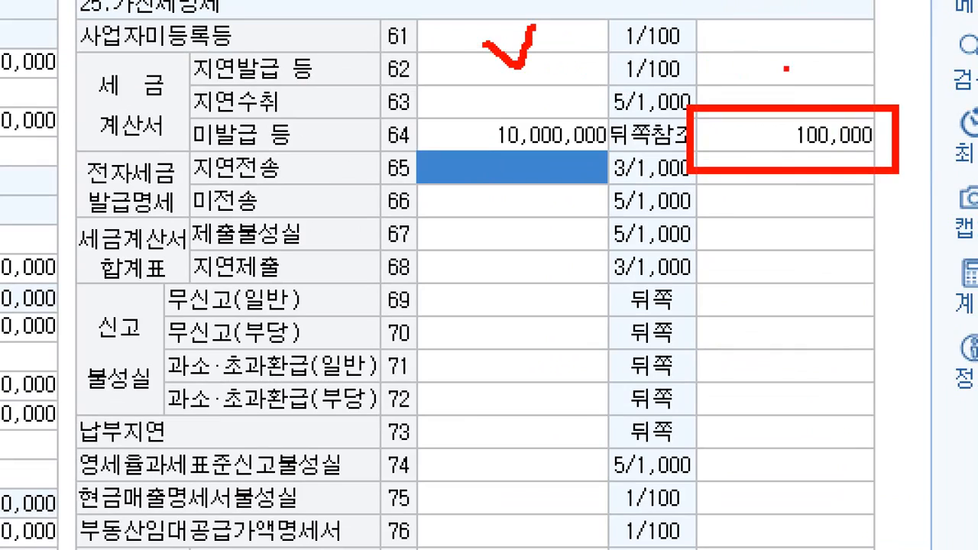
pyautogui.moveTo(802, 72); pyautogui.dragTo(792, 70)
pyautogui.moveTo(682, 70)
pyautogui.mouseDown()
pyautogui.moveTo(664, 91)
pyautogui.moveTo(680, 40)
pyautogui.moveTo(697, 71)
pyautogui.mouseUp()
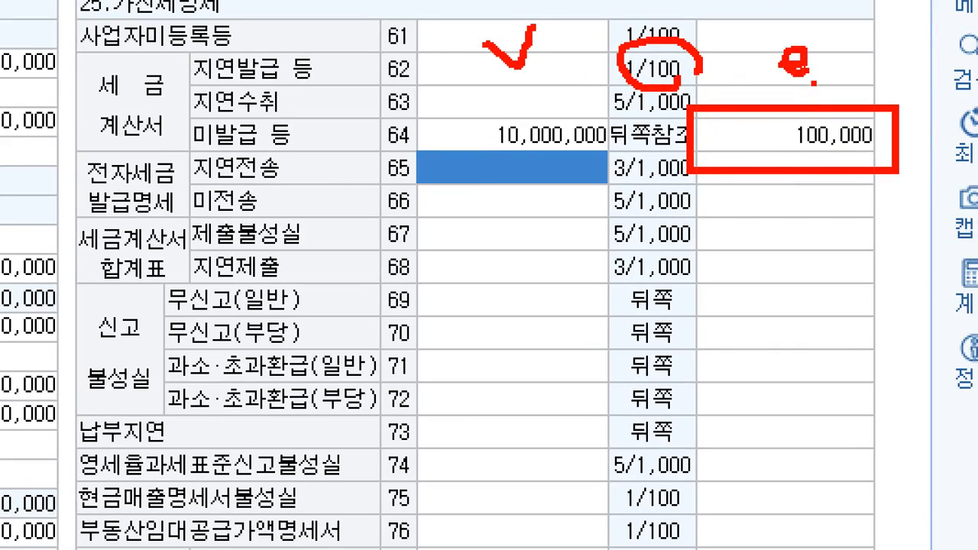
pyautogui.moveTo(179, 97)
pyautogui.mouseDown()
pyautogui.moveTo(859, 191)
pyautogui.moveTo(920, 182)
pyautogui.mouseUp()
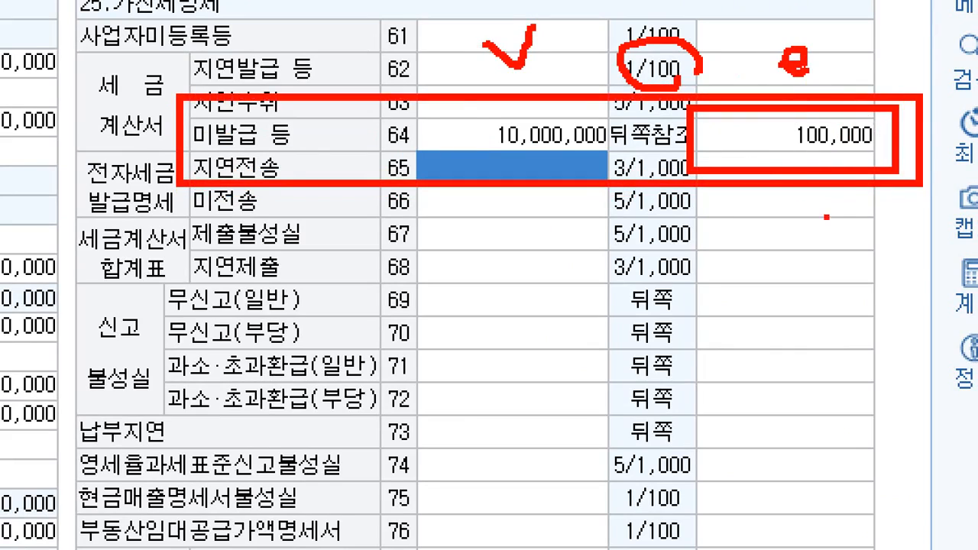
pyautogui.moveTo(556, 144); pyautogui.dragTo(640, 269)
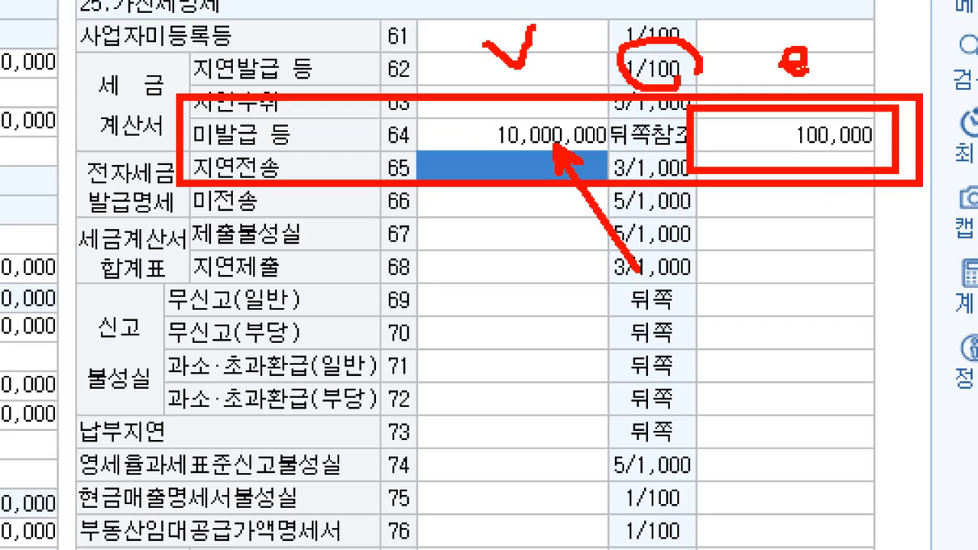
pyautogui.moveTo(411, 83)
pyautogui.mouseDown()
pyautogui.moveTo(402, 92)
pyautogui.moveTo(374, 55)
pyautogui.moveTo(412, 81)
pyautogui.mouseUp()
pyautogui.moveTo(854, 161); pyautogui.dragTo(793, 155)
pyautogui.moveTo(414, 152)
pyautogui.mouseDown()
pyautogui.moveTo(387, 158)
pyautogui.moveTo(415, 149)
pyautogui.mouseUp()
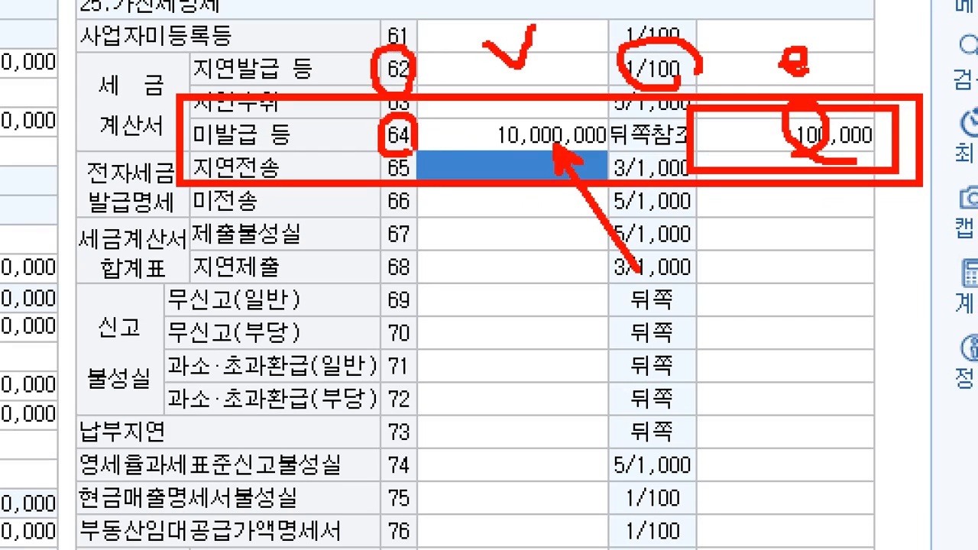
pyautogui.moveTo(844, 115); pyautogui.dragTo(856, 156)
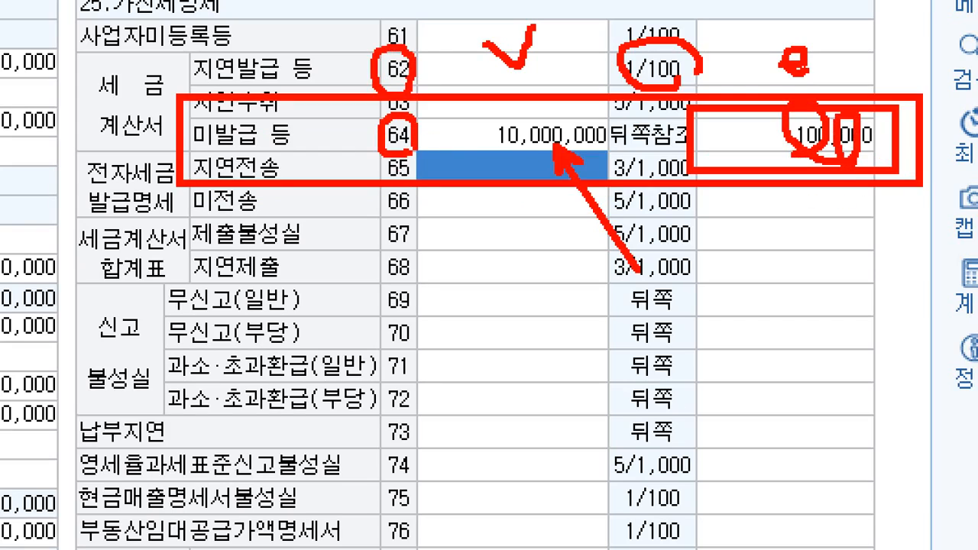
pyautogui.moveTo(815, 49)
pyautogui.mouseDown()
pyautogui.moveTo(836, 66)
pyautogui.moveTo(855, 43)
pyautogui.mouseUp()
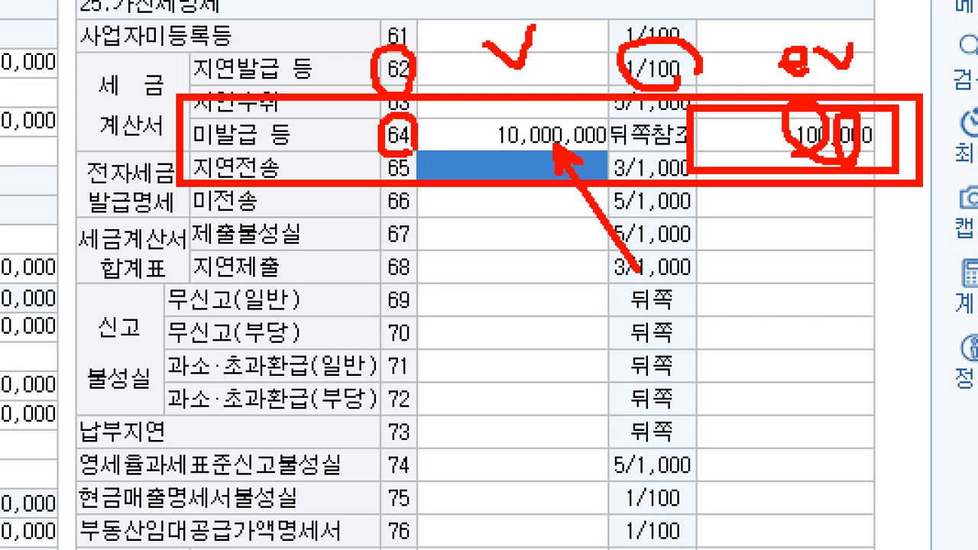
pyautogui.moveTo(456, 138); pyautogui.dragTo(529, 280)
pyautogui.press('Escape')
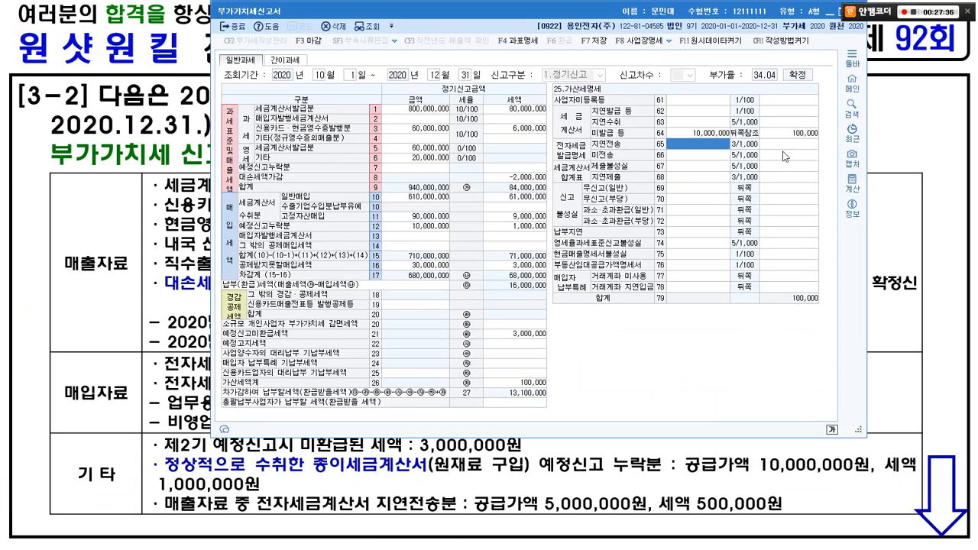
# Clear the amount entered for 미발급 등 (row 64) in the penalty breakdown.
pyautogui.click(703, 135)
pyautogui.press('Delete')
pyautogui.press('Return')
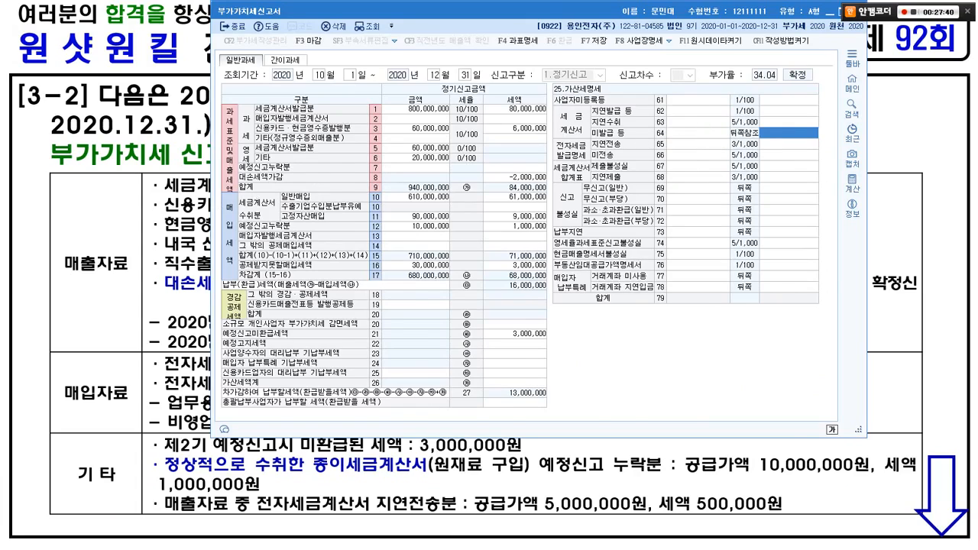
# Switch to the exam question and read the 기타 items on the paper tax invoice and the 전자세금계산서 지연전송분.
pyautogui.click(183, 216)
pyautogui.moveTo(143, 451)
pyautogui.mouseDown()
pyautogui.moveTo(282, 474)
pyautogui.moveTo(433, 477)
pyautogui.mouseUp()
pyautogui.moveTo(308, 478)
pyautogui.mouseDown()
pyautogui.moveTo(292, 489)
pyautogui.moveTo(308, 474)
pyautogui.mouseUp()
pyautogui.moveTo(291, 432); pyautogui.dragTo(317, 416)
pyautogui.moveTo(340, 450)
pyautogui.mouseDown()
pyautogui.moveTo(319, 476)
pyautogui.moveTo(336, 471)
pyautogui.mouseUp()
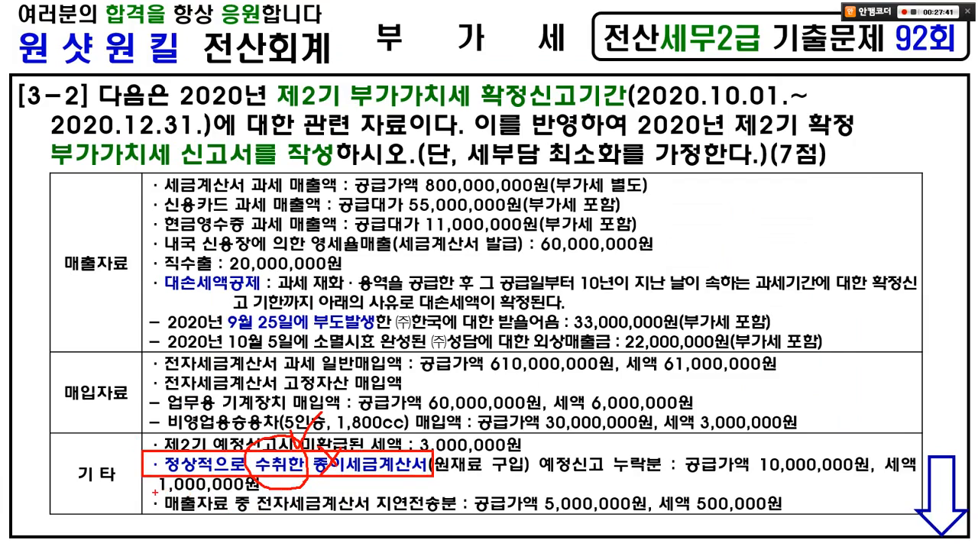
pyautogui.moveTo(151, 491)
pyautogui.mouseDown()
pyautogui.moveTo(243, 511)
pyautogui.moveTo(261, 503)
pyautogui.moveTo(410, 523)
pyautogui.moveTo(456, 520)
pyautogui.moveTo(455, 494)
pyautogui.mouseUp()
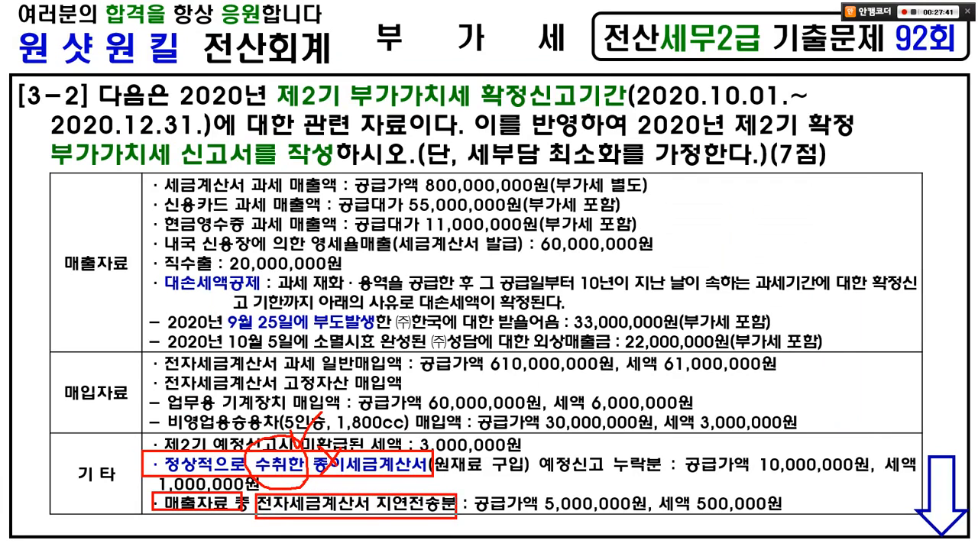
pyautogui.moveTo(544, 521)
pyautogui.mouseDown()
pyautogui.moveTo(527, 525)
pyautogui.moveTo(540, 523)
pyautogui.mouseUp()
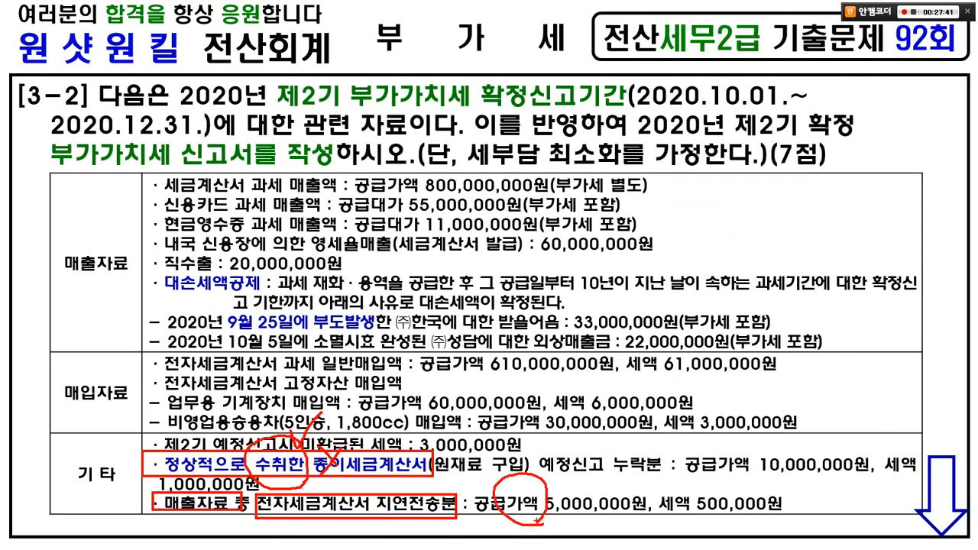
pyautogui.press('Escape')
# Return to the VAT return and examine the 전자세금 발급명세 penalty rows 지연전송 (65) and 미전송 (66).
pyautogui.hotkey('alt', 'Tab')
pyautogui.hotkey('ctrl', '1')
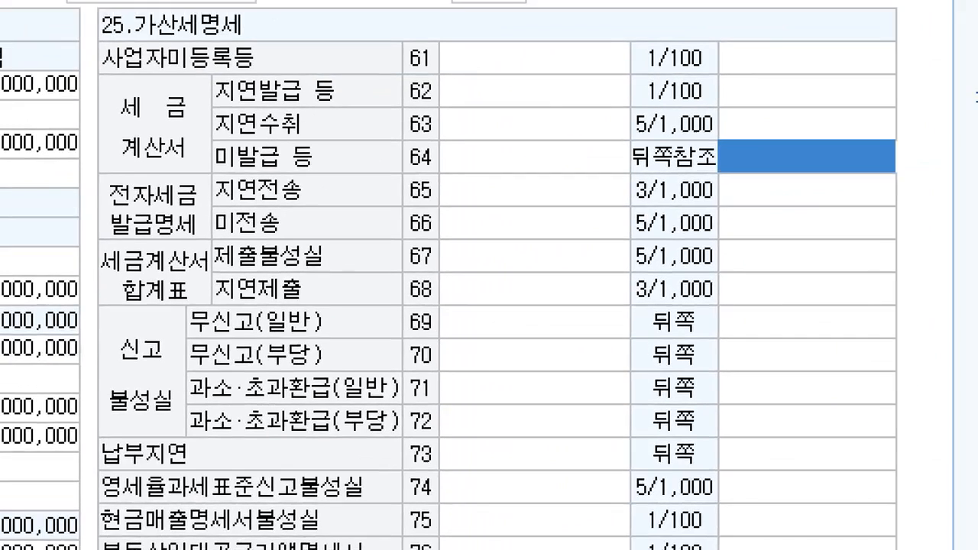
pyautogui.click(808, 138)
pyautogui.moveTo(35, 126)
pyautogui.mouseDown()
pyautogui.moveTo(211, 182)
pyautogui.moveTo(655, 212)
pyautogui.moveTo(792, 205)
pyautogui.mouseUp()
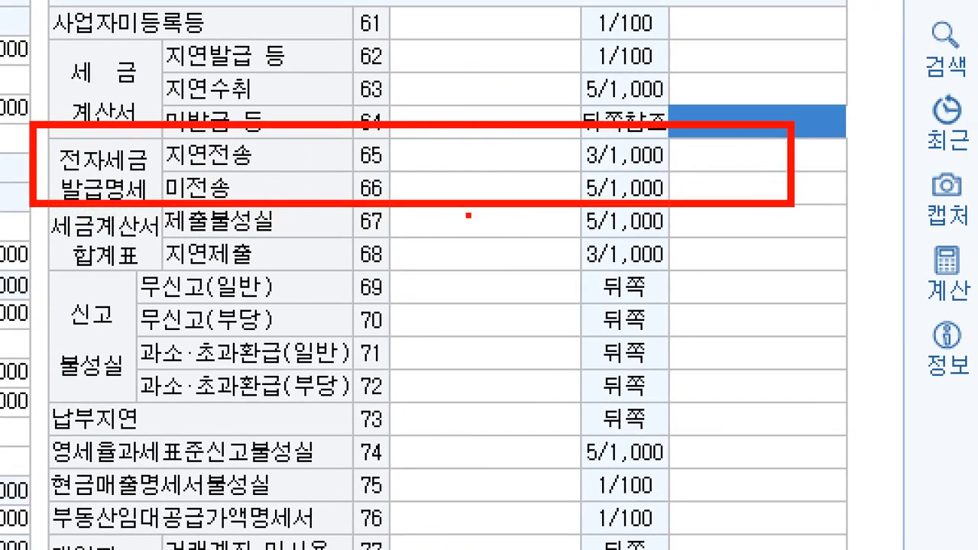
pyautogui.moveTo(354, 133); pyautogui.dragTo(393, 111)
pyautogui.moveTo(287, 157)
pyautogui.mouseDown()
pyautogui.moveTo(217, 170)
pyautogui.moveTo(249, 159)
pyautogui.mouseUp()
pyautogui.moveTo(205, 76)
pyautogui.mouseDown()
pyautogui.moveTo(252, 29)
pyautogui.moveTo(310, 53)
pyautogui.moveTo(289, 71)
pyautogui.mouseUp()
pyautogui.moveTo(363, 91)
pyautogui.mouseDown()
pyautogui.moveTo(463, 54)
pyautogui.moveTo(457, 67)
pyautogui.mouseUp()
pyautogui.moveTo(303, 190)
pyautogui.mouseDown()
pyautogui.moveTo(373, 237)
pyautogui.moveTo(385, 260)
pyautogui.mouseUp()
pyautogui.moveTo(449, 395)
pyautogui.mouseDown()
pyautogui.moveTo(426, 413)
pyautogui.moveTo(470, 340)
pyautogui.moveTo(506, 336)
pyautogui.moveTo(508, 369)
pyautogui.mouseUp()
pyautogui.moveTo(646, 399)
pyautogui.mouseDown()
pyautogui.moveTo(743, 333)
pyautogui.moveTo(730, 342)
pyautogui.mouseUp()
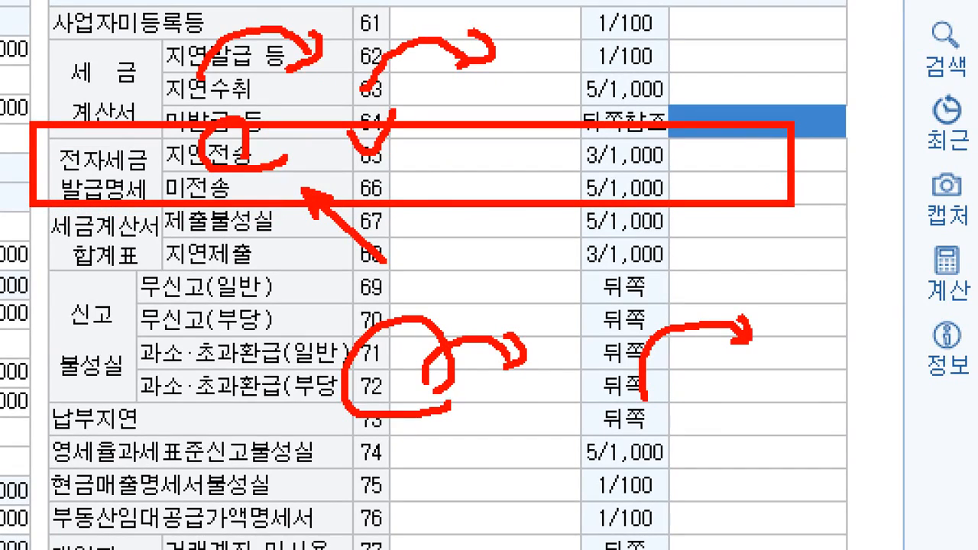
# Enter the question's 전자세금계산서 지연전송분 supply value of 5,000,000 as the 지연전송 (65) amount in 가산세명세.
pyautogui.moveTo(78, 381)
pyautogui.mouseDown()
pyautogui.moveTo(58, 372)
pyautogui.moveTo(189, 260)
pyautogui.moveTo(250, 278)
pyautogui.moveTo(210, 302)
pyautogui.mouseUp()
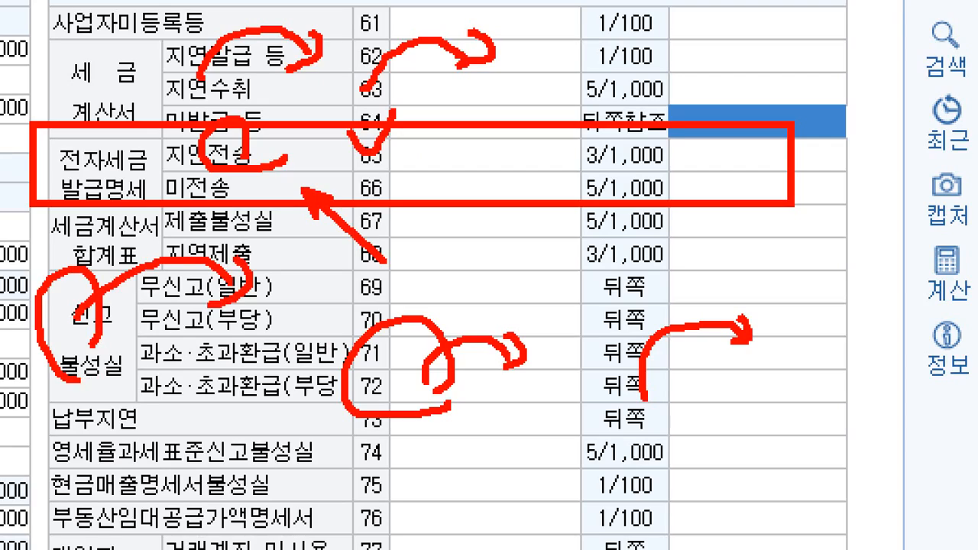
pyautogui.moveTo(280, 128); pyautogui.dragTo(337, 107)
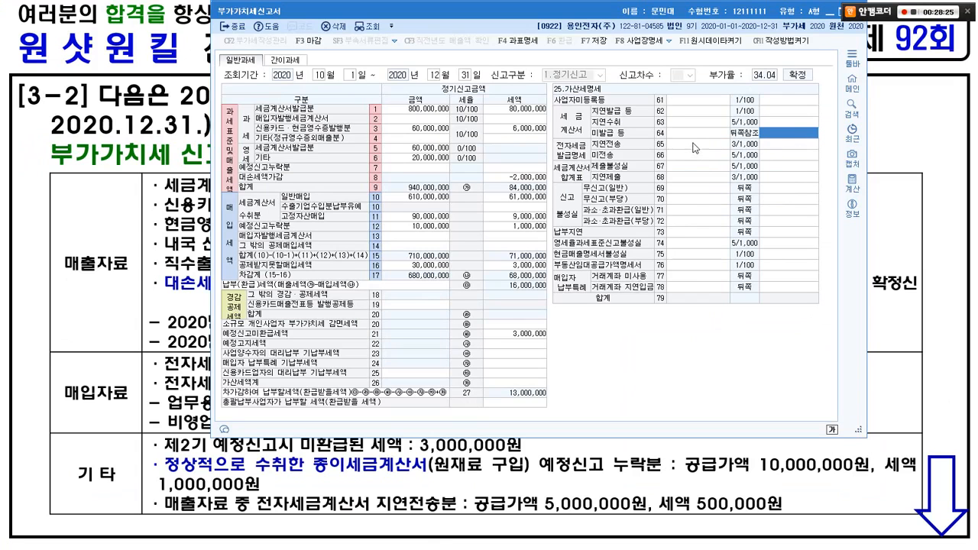
pyautogui.click(474, 162)
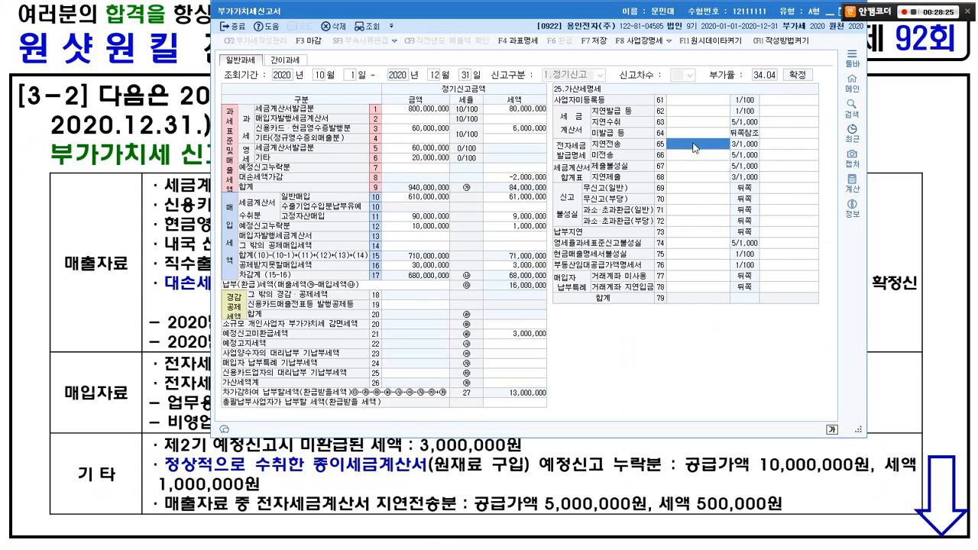
pyautogui.hotkey('alt', 'Tab')
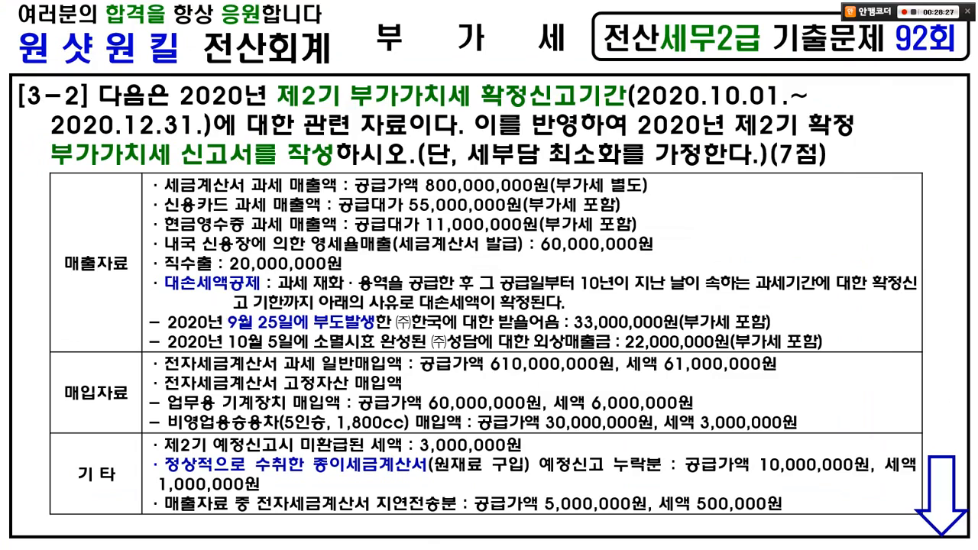
pyautogui.hotkey('alt', 'Tab')
pyautogui.write('5000000')
pyautogui.press('Return')
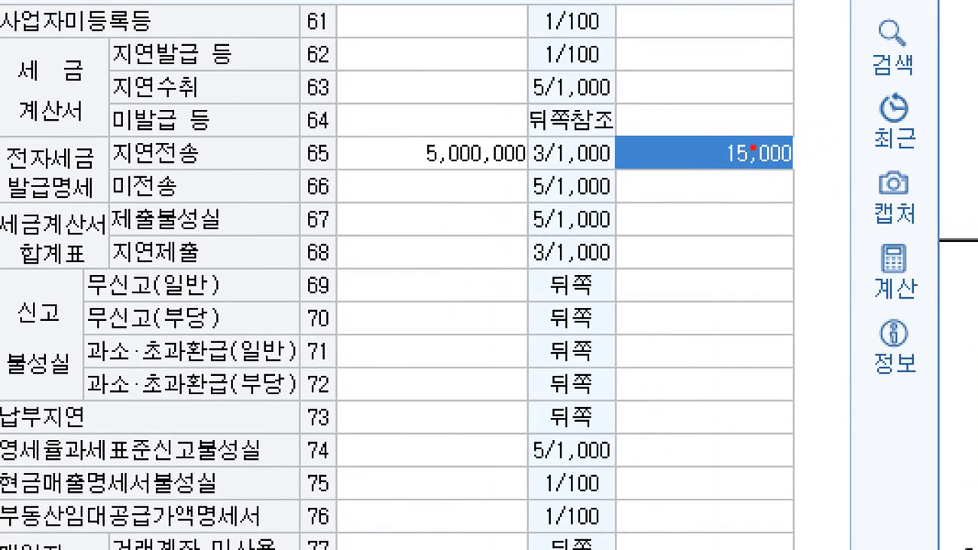
# Review the 지연전송 (65) amount, its 3/1,000 rate and the calculated penalty tax.
pyautogui.moveTo(283, 128)
pyautogui.mouseDown()
pyautogui.moveTo(634, 182)
pyautogui.moveTo(843, 182)
pyautogui.mouseUp()
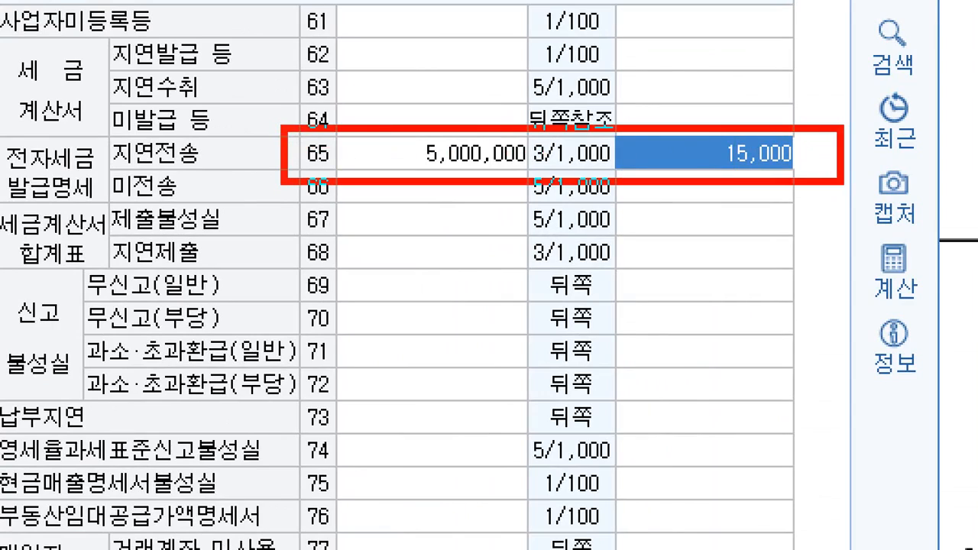
pyautogui.moveTo(543, 111); pyautogui.dragTo(651, 87)
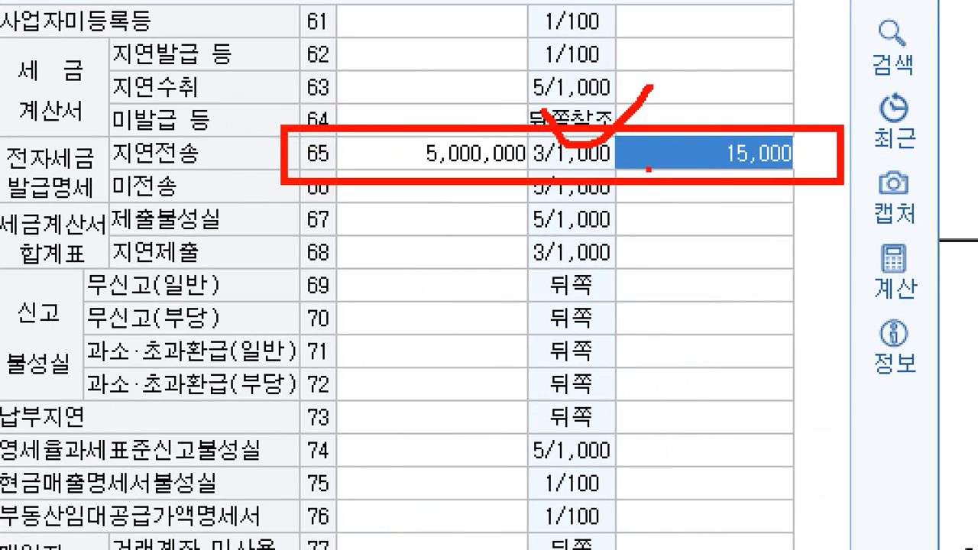
pyautogui.moveTo(593, 267)
pyautogui.mouseDown()
pyautogui.moveTo(554, 244)
pyautogui.moveTo(544, 4)
pyautogui.moveTo(605, 209)
pyautogui.moveTo(593, 266)
pyautogui.mouseUp()
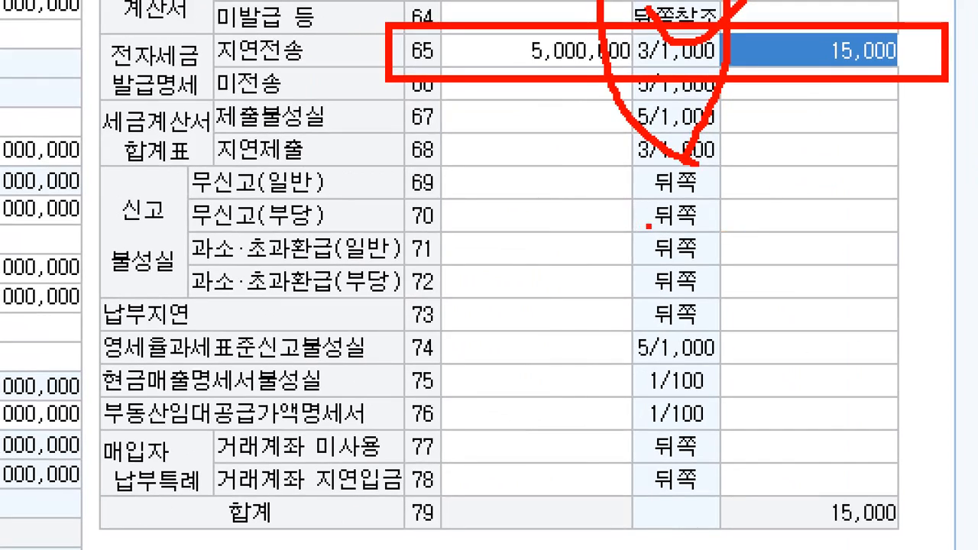
# Examine the 과소·초과환급(일반) (71) and 납부지연 (73) penalty rows together with the 합계 (79) row.
pyautogui.moveTo(170, 227); pyautogui.dragTo(738, 268)
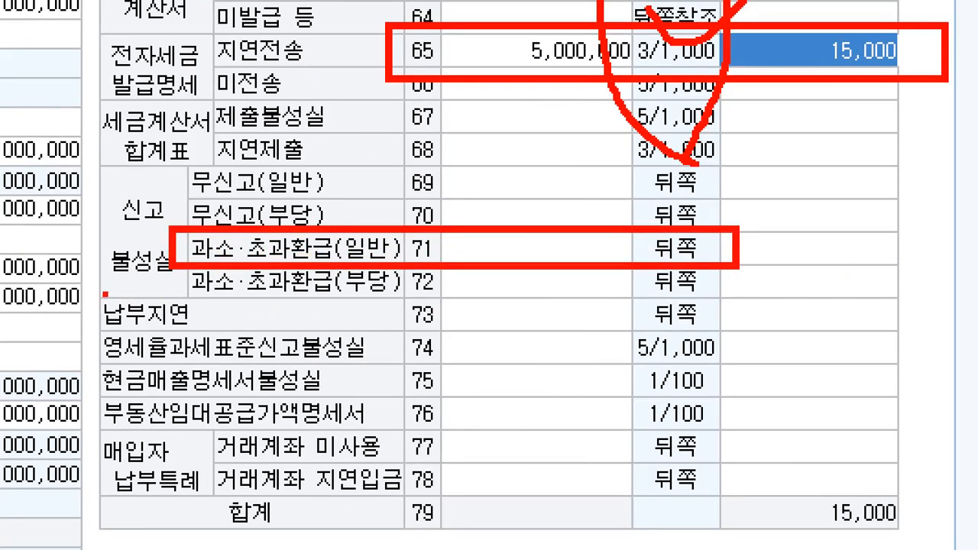
pyautogui.moveTo(84, 290)
pyautogui.mouseDown()
pyautogui.moveTo(454, 334)
pyautogui.moveTo(694, 334)
pyautogui.mouseUp()
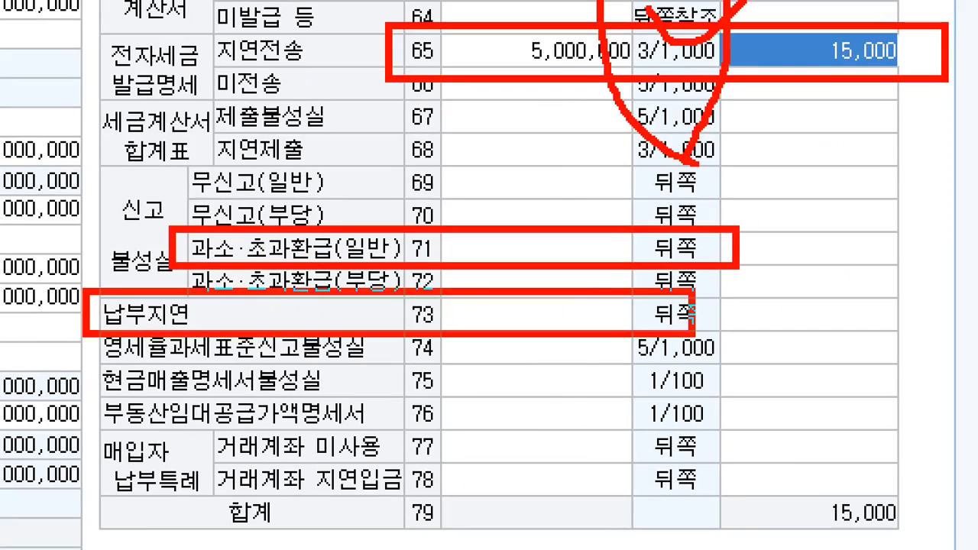
pyautogui.moveTo(577, 317)
pyautogui.mouseDown()
pyautogui.moveTo(534, 327)
pyautogui.moveTo(572, 327)
pyautogui.mouseUp()
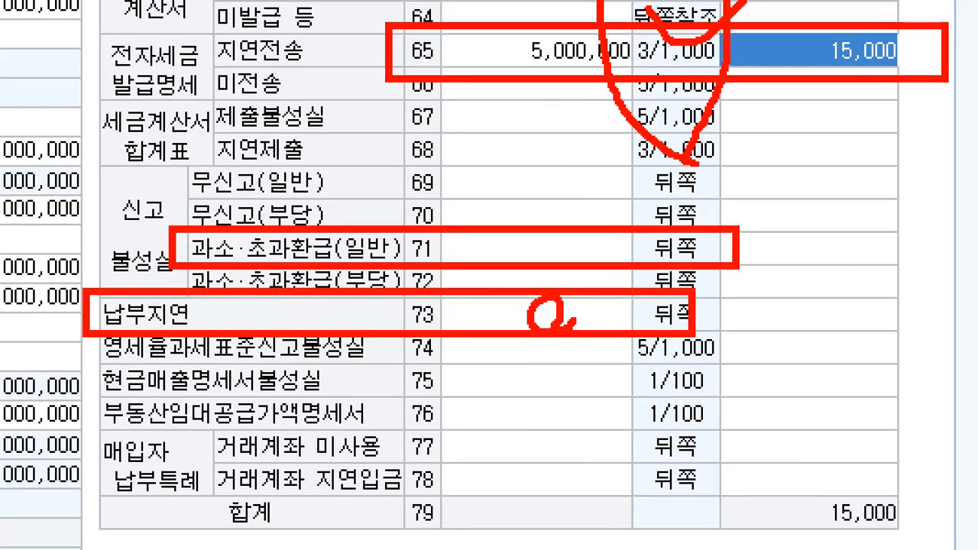
pyautogui.moveTo(538, 262)
pyautogui.mouseDown()
pyautogui.moveTo(529, 222)
pyautogui.moveTo(544, 262)
pyautogui.moveTo(562, 239)
pyautogui.moveTo(584, 309)
pyautogui.mouseUp()
pyautogui.moveTo(497, 179)
pyautogui.mouseDown()
pyautogui.moveTo(419, 126)
pyautogui.moveTo(474, 167)
pyautogui.mouseUp()
pyautogui.moveTo(526, 509)
pyautogui.mouseDown()
pyautogui.moveTo(501, 510)
pyautogui.moveTo(549, 474)
pyautogui.mouseUp()
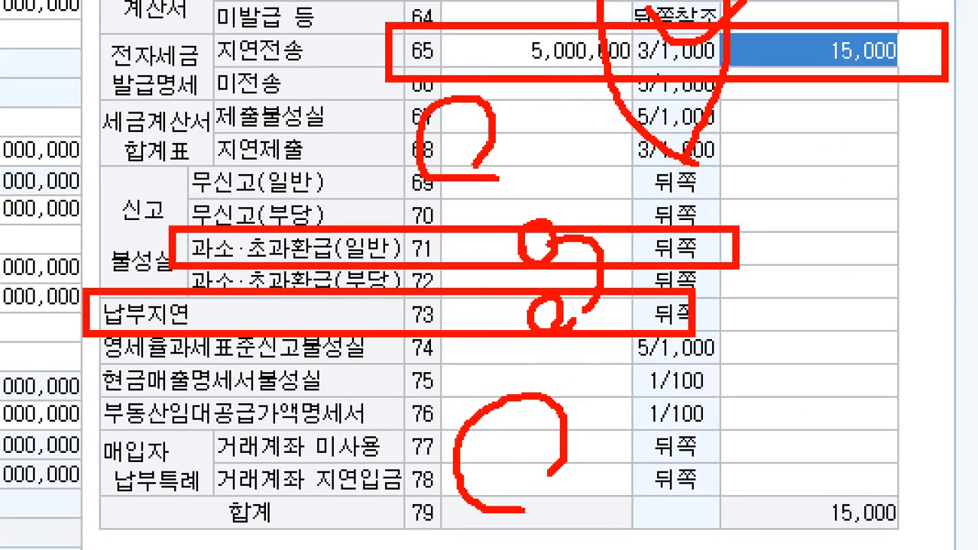
pyautogui.press('Escape')
pyautogui.hotkey('ctrl', '1')
pyautogui.click(813, 201)
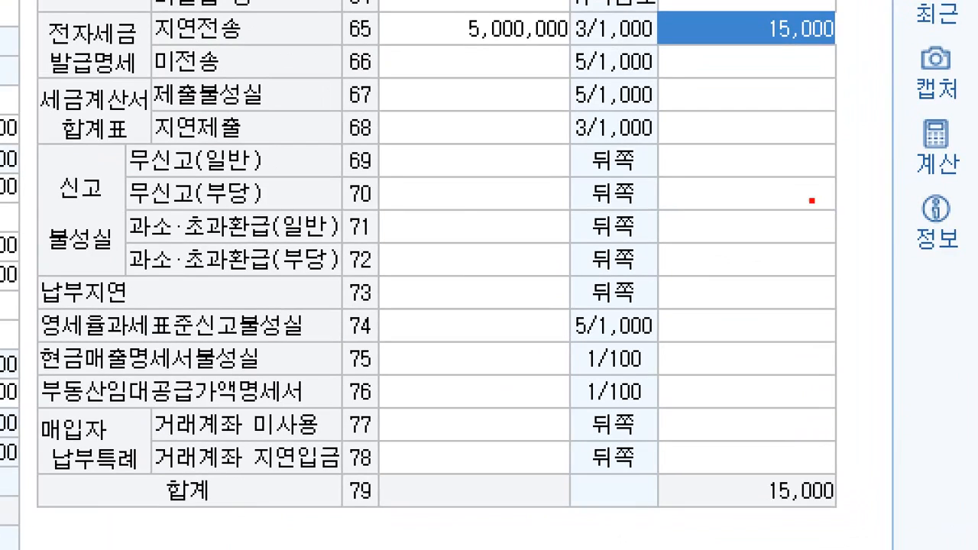
pyautogui.moveTo(102, 204); pyautogui.dragTo(619, 243)
pyautogui.moveTo(38, 273); pyautogui.dragTo(604, 309)
pyautogui.moveTo(484, 221)
pyautogui.mouseDown()
pyautogui.moveTo(474, 228)
pyautogui.moveTo(496, 236)
pyautogui.moveTo(487, 300)
pyautogui.moveTo(506, 284)
pyautogui.mouseUp()
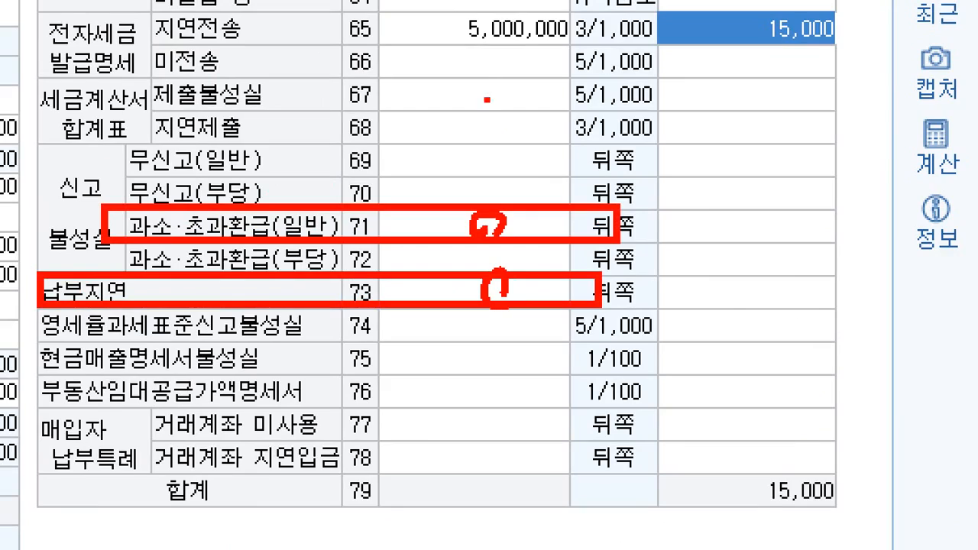
pyautogui.moveTo(521, 120)
pyautogui.mouseDown()
pyautogui.moveTo(495, 153)
pyautogui.moveTo(444, 52)
pyautogui.moveTo(512, 126)
pyautogui.moveTo(504, 133)
pyautogui.mouseUp()
pyautogui.moveTo(504, 219); pyautogui.dragTo(506, 272)
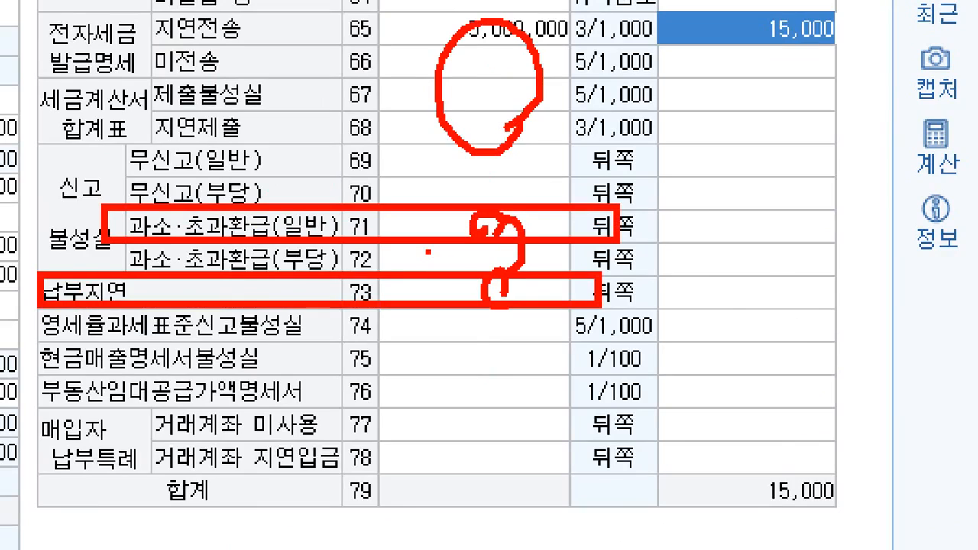
pyautogui.moveTo(364, 246)
pyautogui.mouseDown()
pyautogui.moveTo(330, 234)
pyautogui.moveTo(366, 222)
pyautogui.moveTo(363, 236)
pyautogui.mouseUp()
pyautogui.moveTo(373, 314)
pyautogui.mouseDown()
pyautogui.moveTo(349, 280)
pyautogui.moveTo(371, 300)
pyautogui.mouseUp()
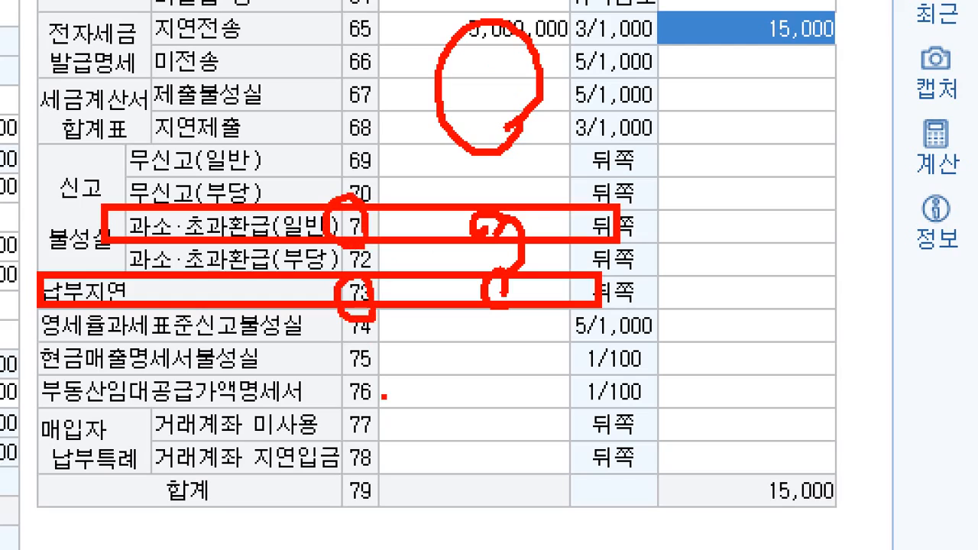
pyautogui.press('Escape')
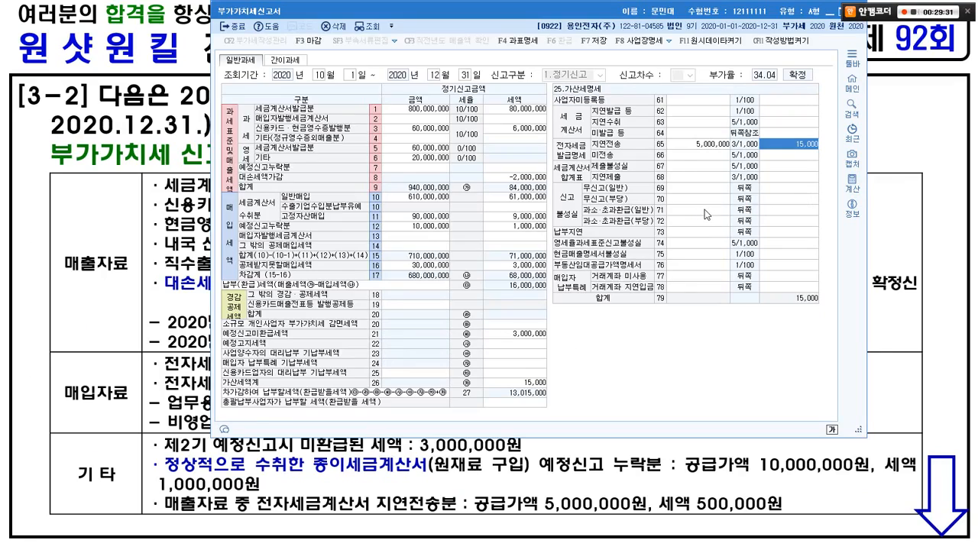
# Close the VAT return and save its data.
pyautogui.moveTo(550, 6); pyautogui.dragTo(494, 38)
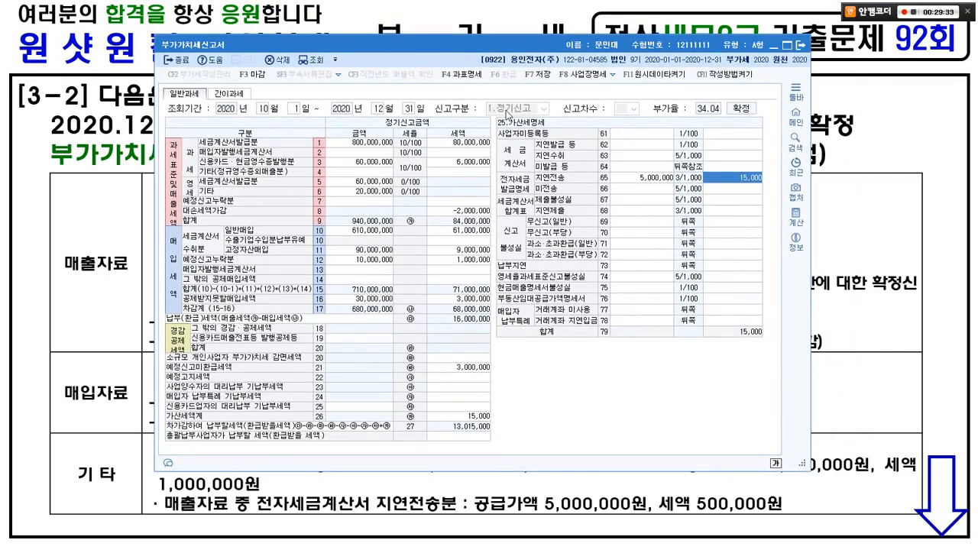
pyautogui.click(799, 45)
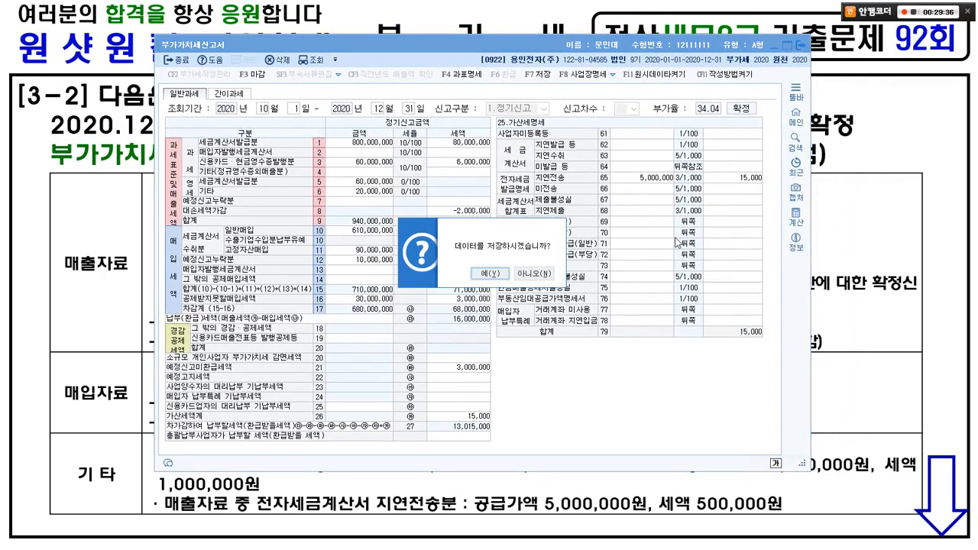
pyautogui.click(491, 273)
# Advance the exam slides past the 실무 수행 순서 and 대손세액공제 신고서 points to question 4-1 on the prepaid insurance.
pyautogui.click(496, 274)
pyautogui.click(493, 269)
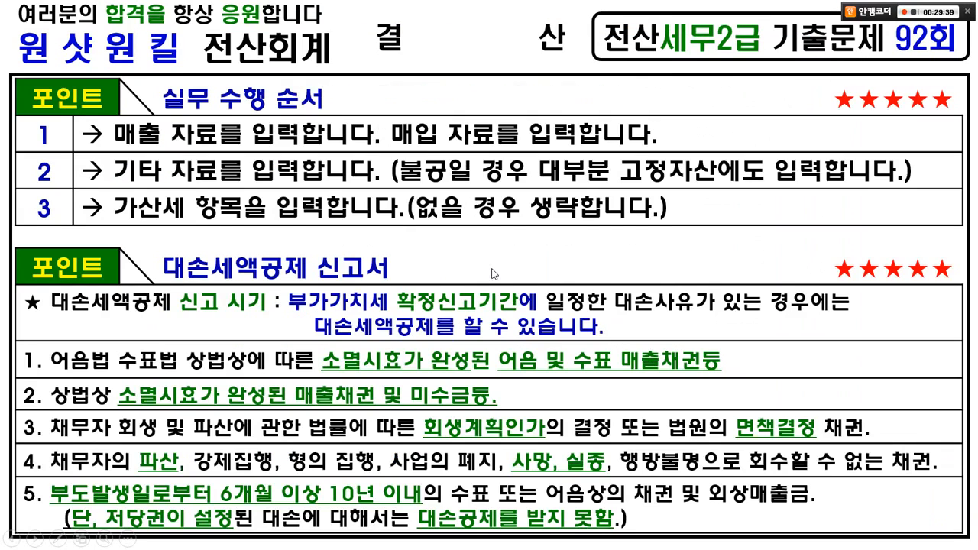
pyautogui.click(490, 263)
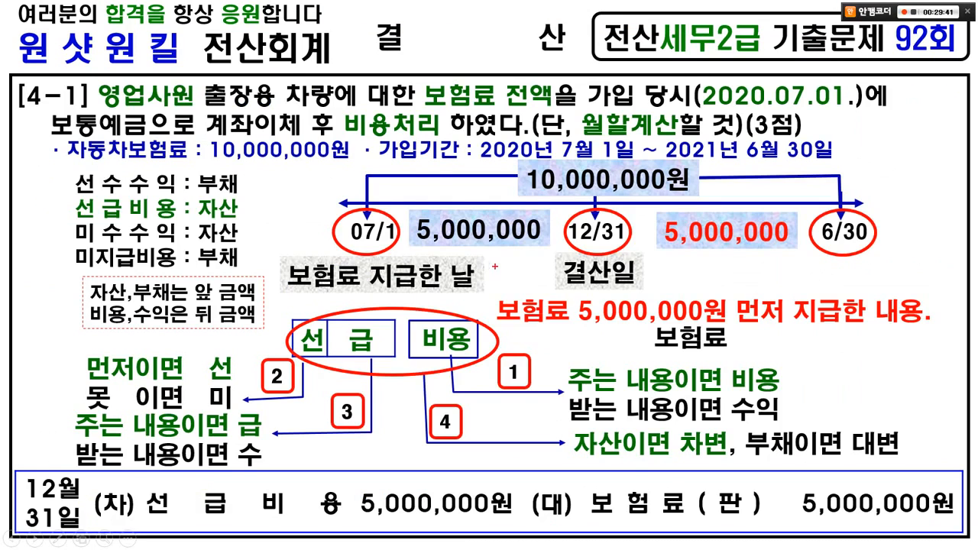